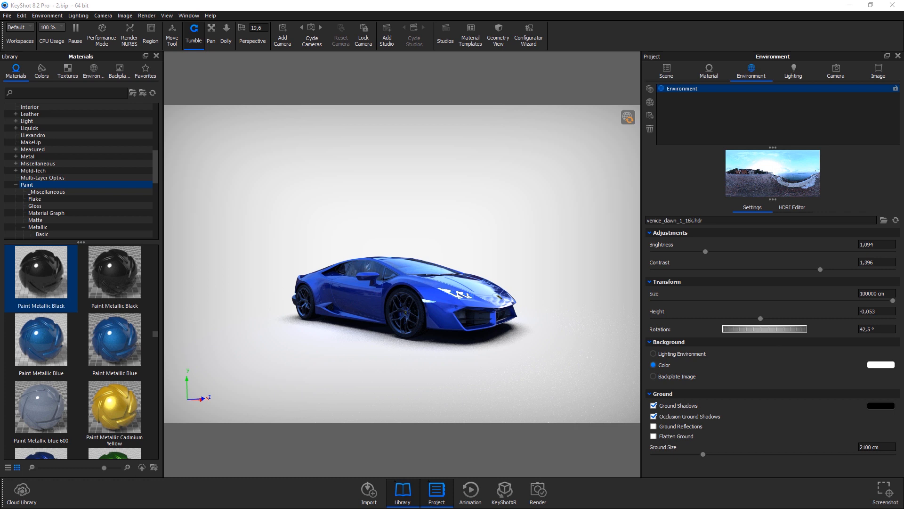
Step: Switch to the browser and examine the Venice Dawn 1 HDRI page on HDRI Haven, including its download resolutions
{"action": "key", "text": "alt+Tab"}
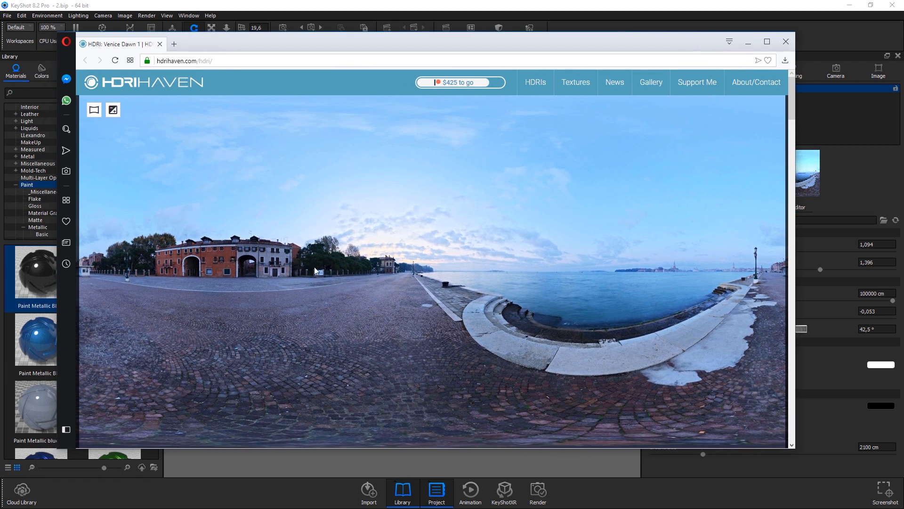
{"action": "left_click", "coordinate": [227, 63]}
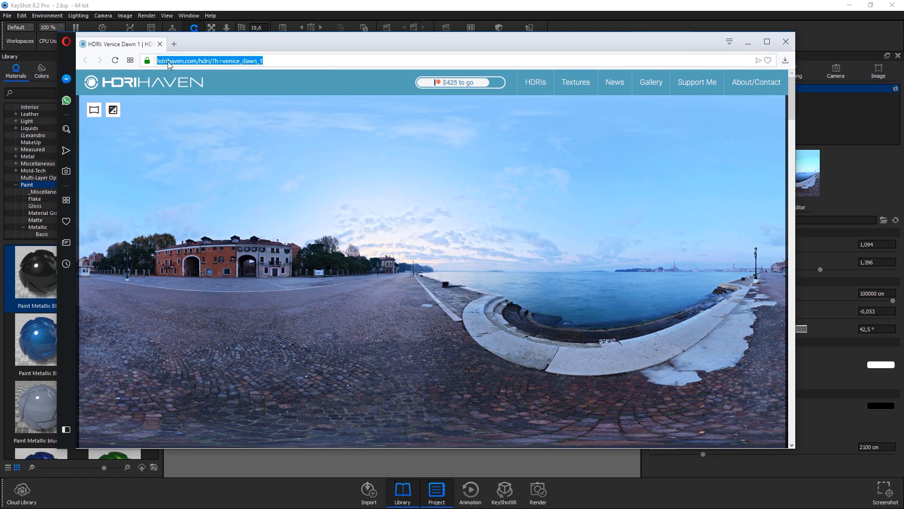
{"action": "left_click", "coordinate": [200, 60]}
{"action": "left_click_drag", "start_coordinate": [197, 61], "coordinate": [157, 61]}
{"action": "left_click", "coordinate": [289, 60]}
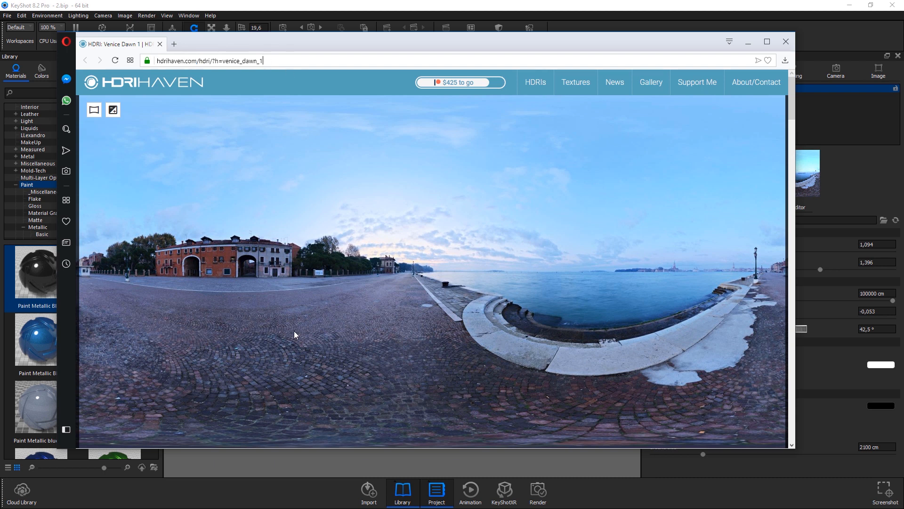
{"action": "scroll", "coordinate": [478, 262], "scroll_direction": "down", "scroll_amount": 3}
{"action": "scroll", "coordinate": [425, 193], "scroll_direction": "up", "scroll_amount": 3}
{"action": "scroll", "coordinate": [428, 222], "scroll_direction": "down", "scroll_amount": 3}
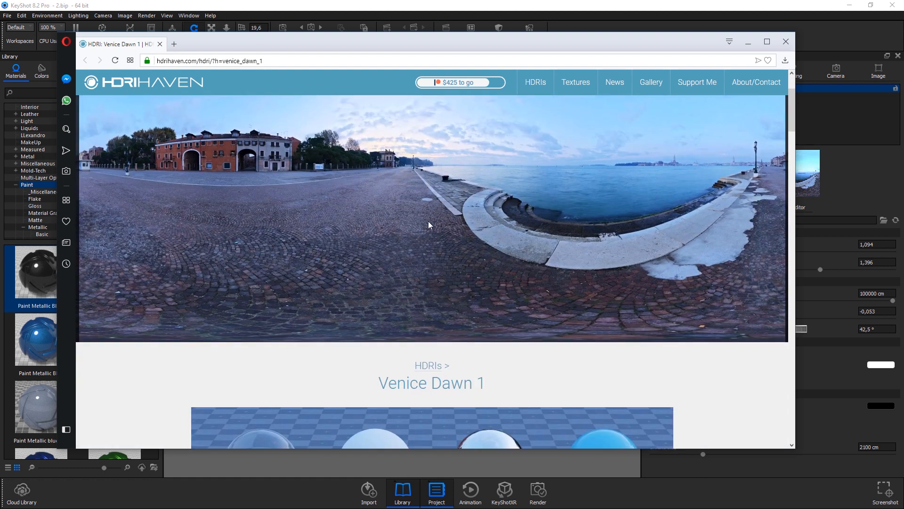
{"action": "scroll", "coordinate": [428, 225], "scroll_direction": "down", "scroll_amount": 3}
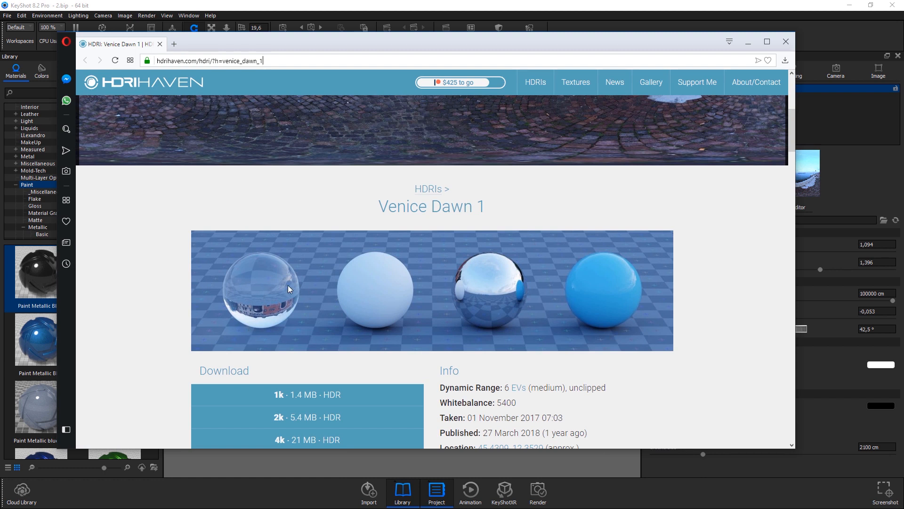
{"action": "scroll", "coordinate": [253, 262], "scroll_direction": "down", "scroll_amount": 3}
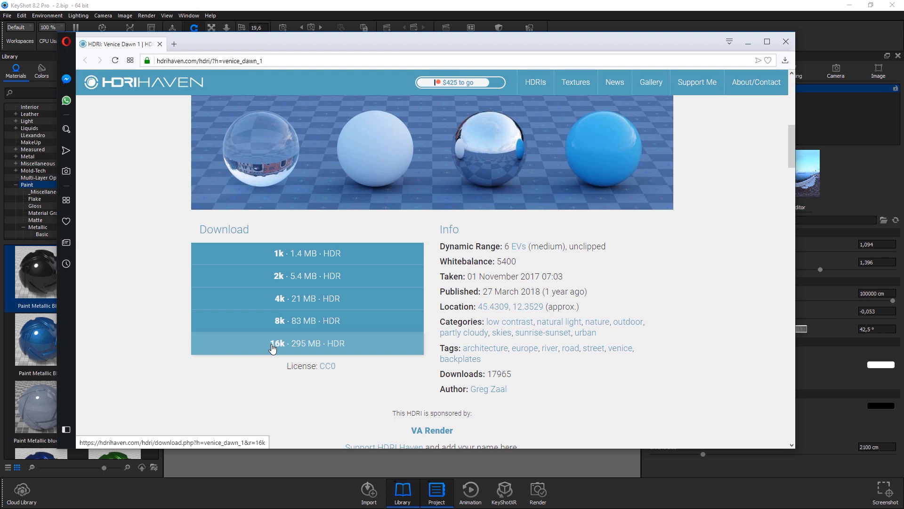
Step: Look through the backplates offered with the Venice Dawn 1 HDRI and return to KeyShot
{"action": "scroll", "coordinate": [302, 329], "scroll_direction": "down", "scroll_amount": 6}
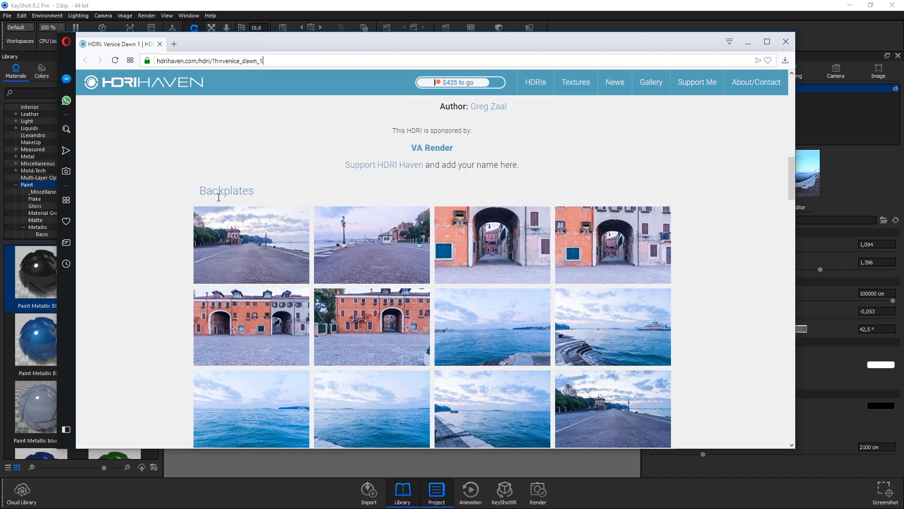
{"action": "scroll", "coordinate": [334, 232], "scroll_direction": "down", "scroll_amount": 2}
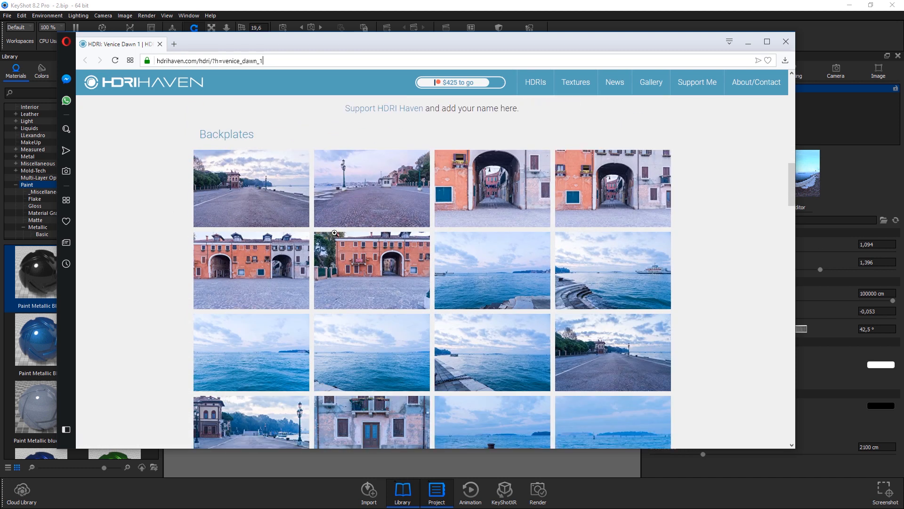
{"action": "scroll", "coordinate": [334, 233], "scroll_direction": "down", "scroll_amount": 2}
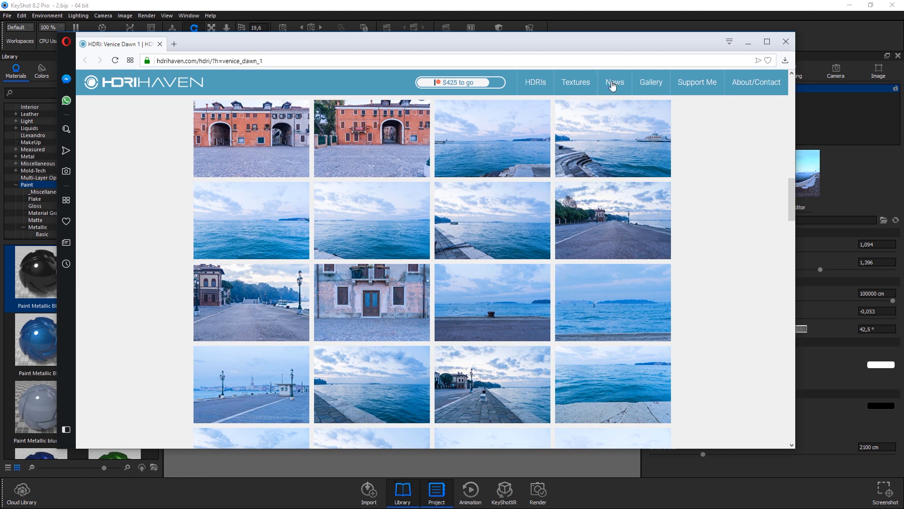
{"action": "left_click", "coordinate": [748, 43]}
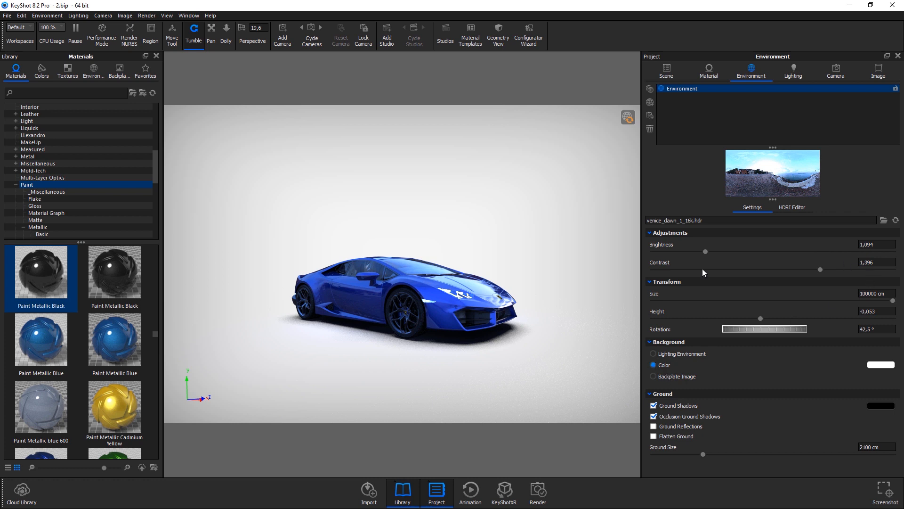
Step: Preview the lighting environment as background, set the background to the backplate image DSC07135arw_4.jpg, and check the camera settings
{"action": "left_click", "coordinate": [663, 353]}
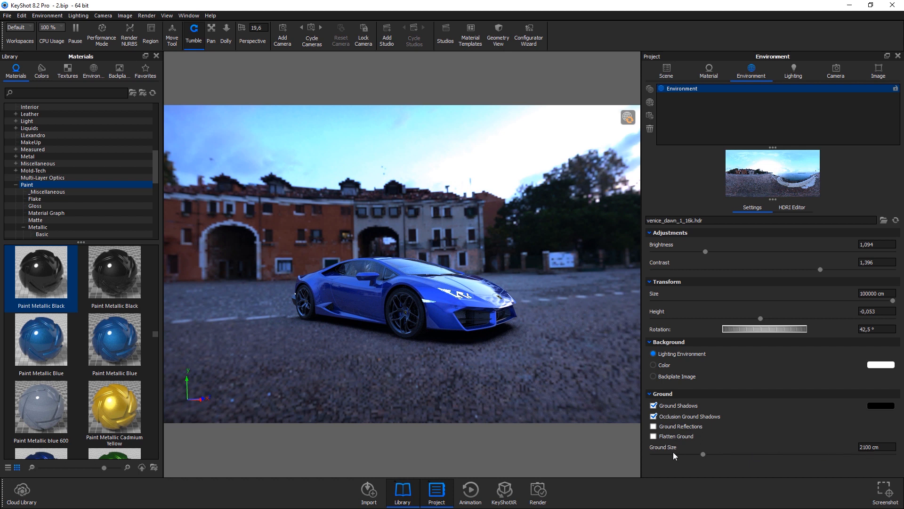
{"action": "left_click", "coordinate": [654, 375]}
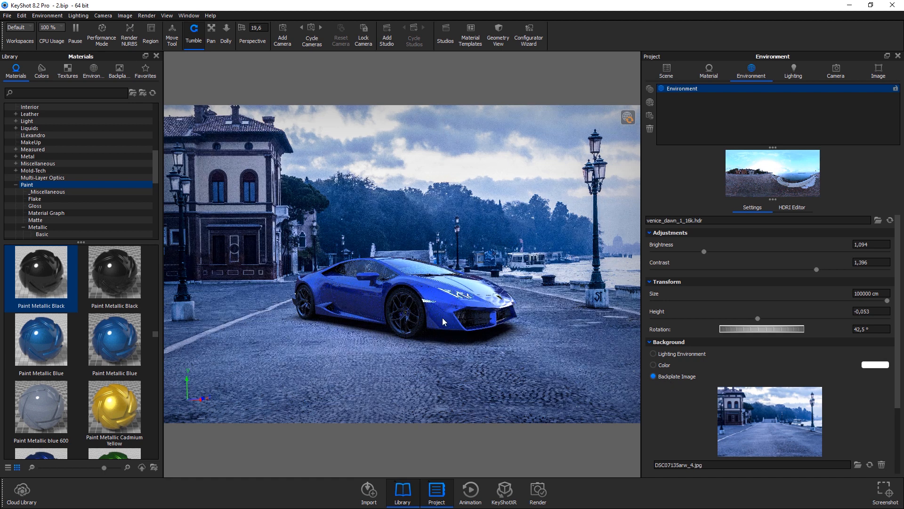
{"action": "left_click", "coordinate": [825, 75]}
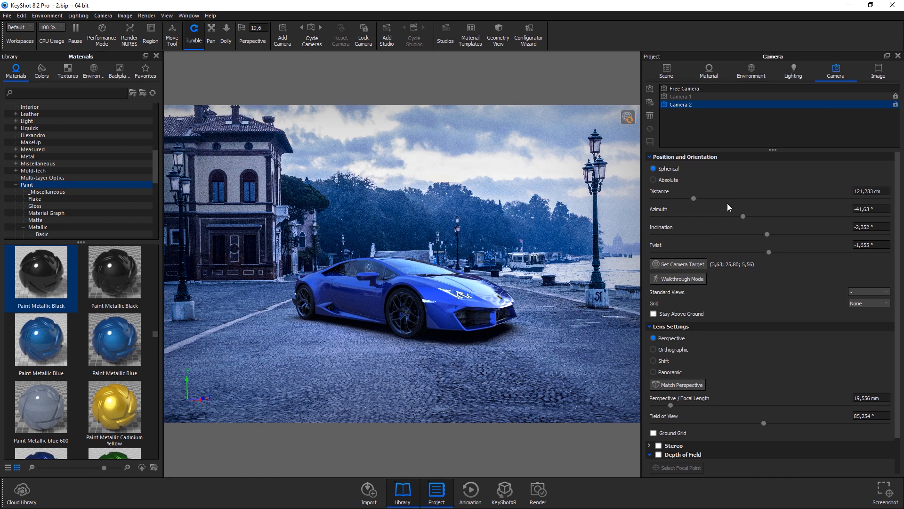
{"action": "left_click", "coordinate": [670, 73]}
{"action": "left_click", "coordinate": [751, 71]}
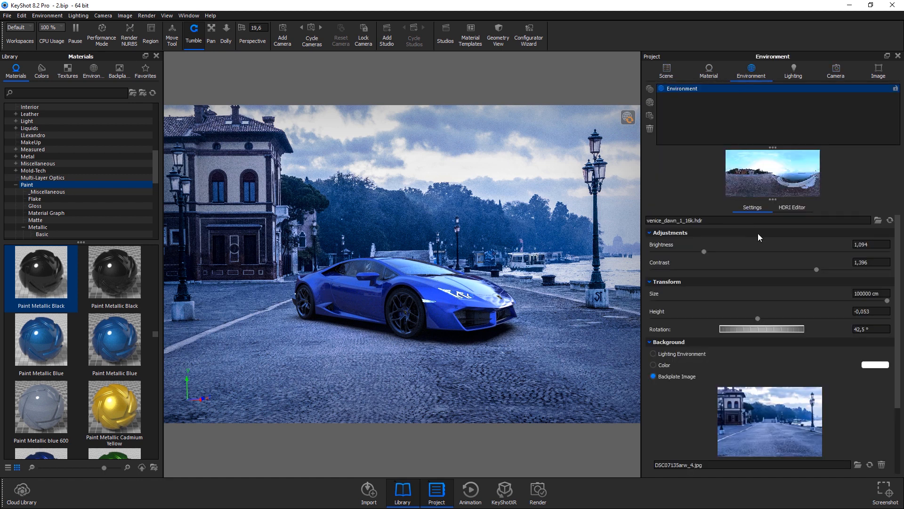
Step: Enlarge the environment's HDRI pin list and enable the image pins DSC07135arw_1 #1 through #5
{"action": "left_click", "coordinate": [794, 208]}
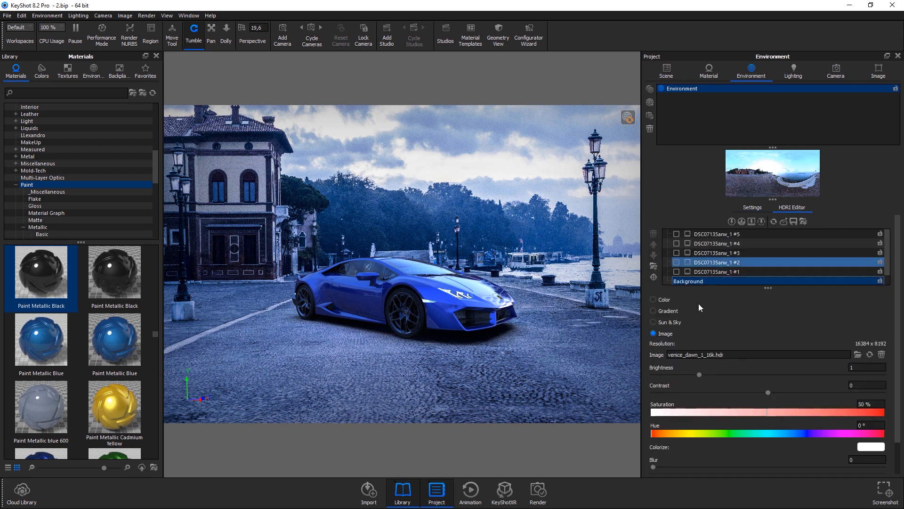
{"action": "left_click_drag", "start_coordinate": [715, 260], "coordinate": [715, 319]}
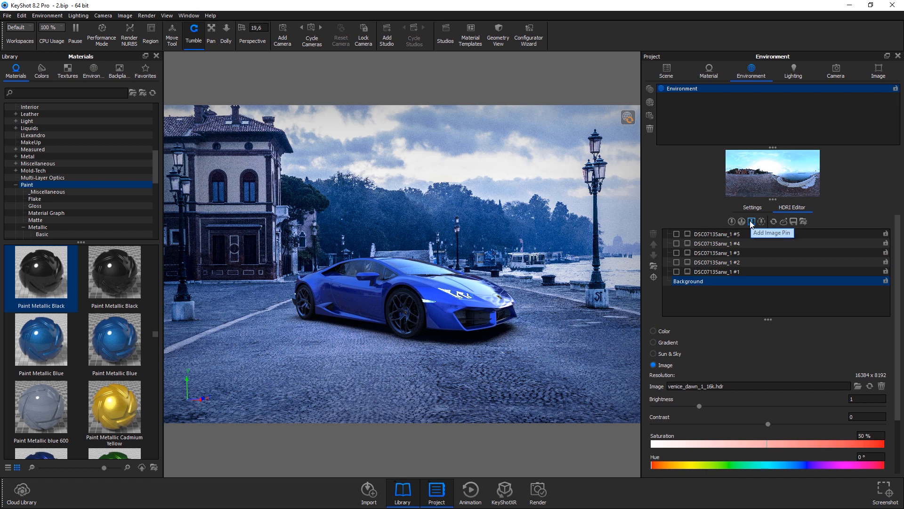
{"action": "left_click", "coordinate": [713, 273]}
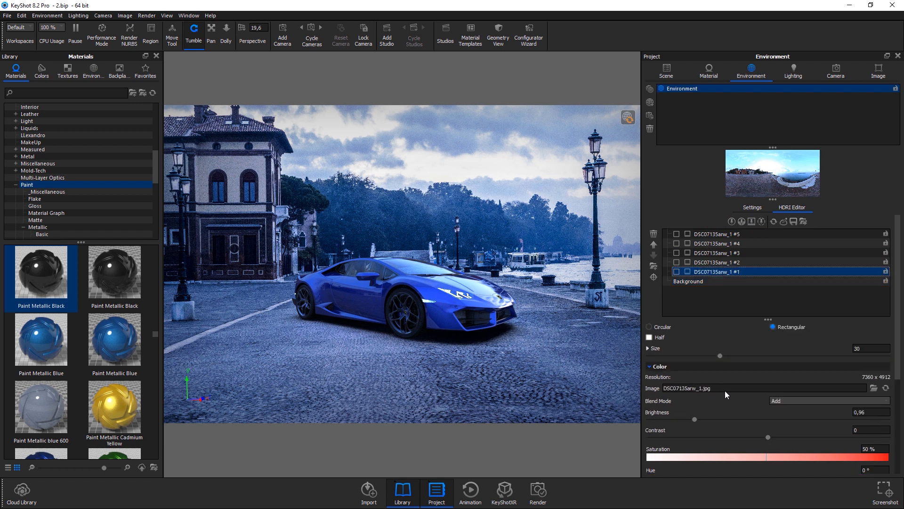
{"action": "left_click", "coordinate": [676, 272]}
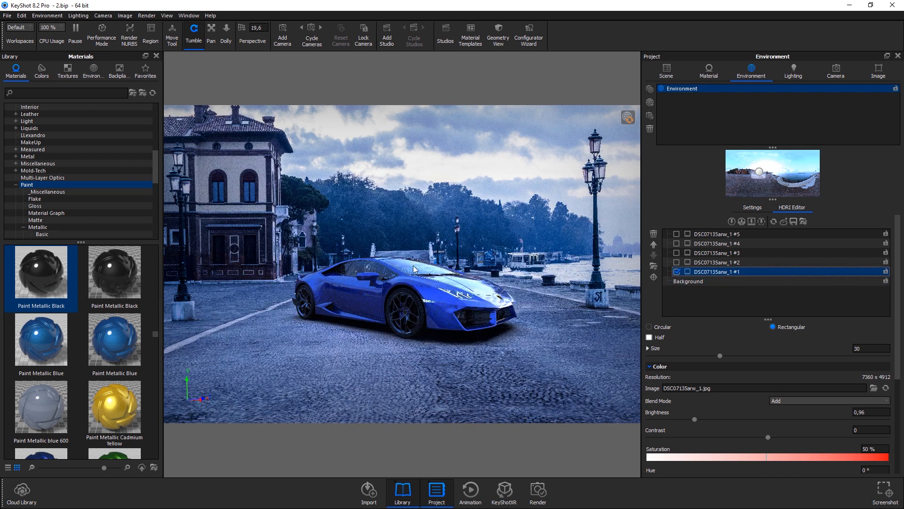
{"action": "left_click", "coordinate": [677, 262]}
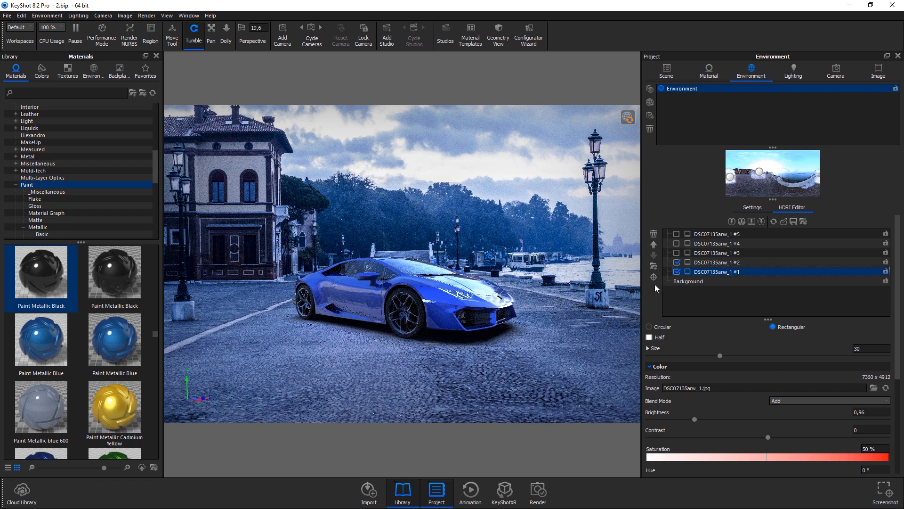
{"action": "left_click", "coordinate": [677, 252]}
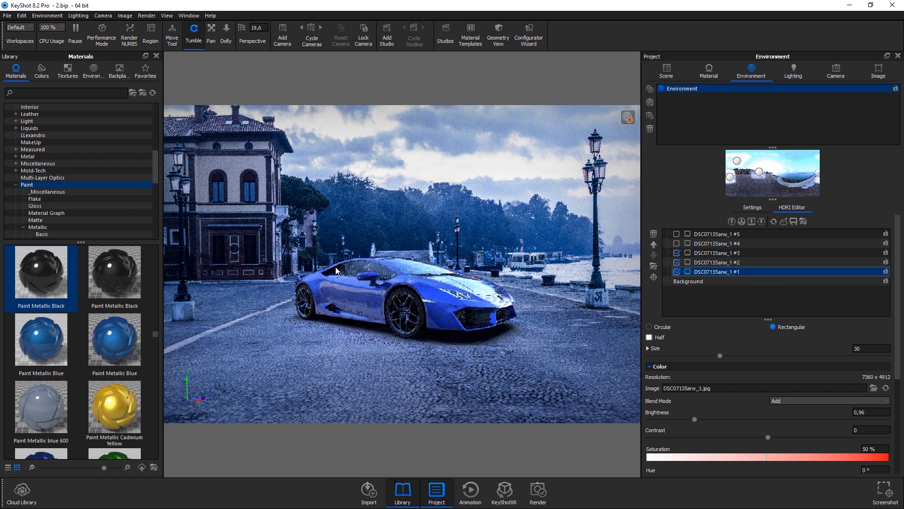
{"action": "left_click", "coordinate": [677, 243]}
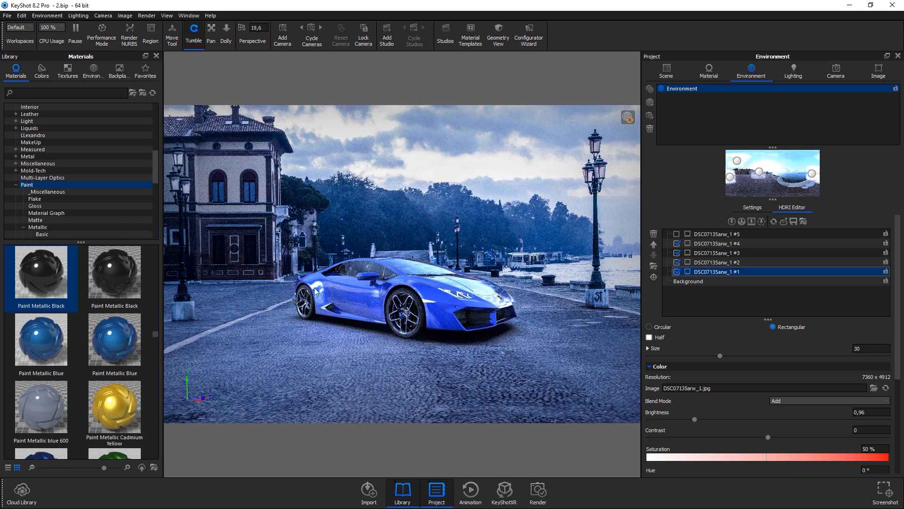
{"action": "left_click", "coordinate": [677, 234]}
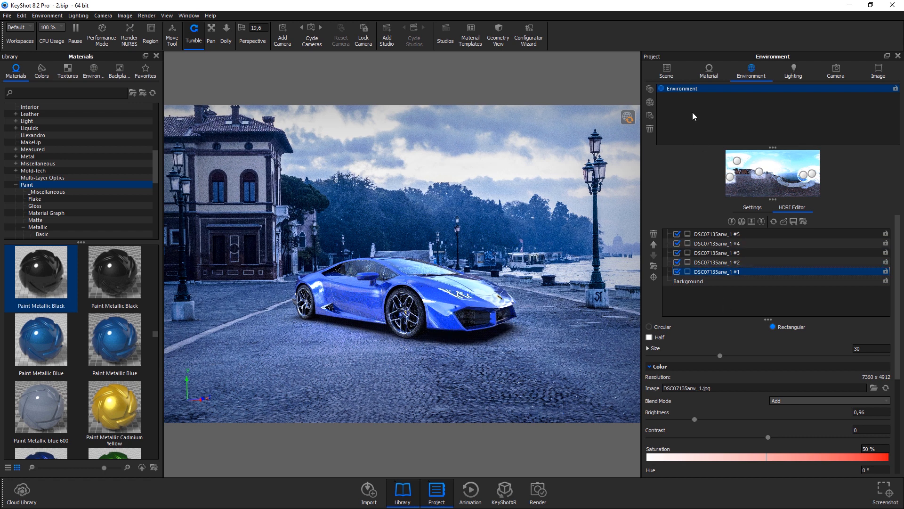
Step: Review the geometry types that can be added and unhide the Cylinder and Cylinder #2 models in the scene
{"action": "left_click", "coordinate": [671, 75]}
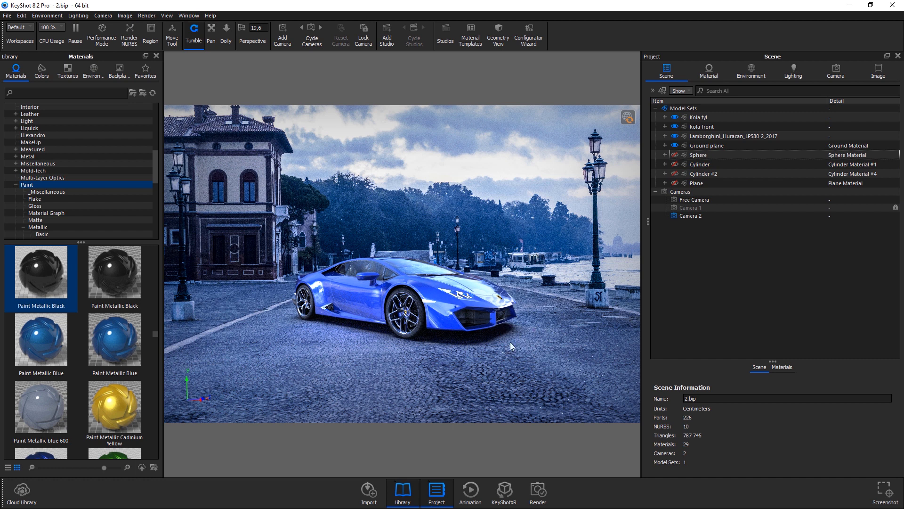
{"action": "left_click", "coordinate": [673, 166]}
{"action": "left_click", "coordinate": [23, 15]}
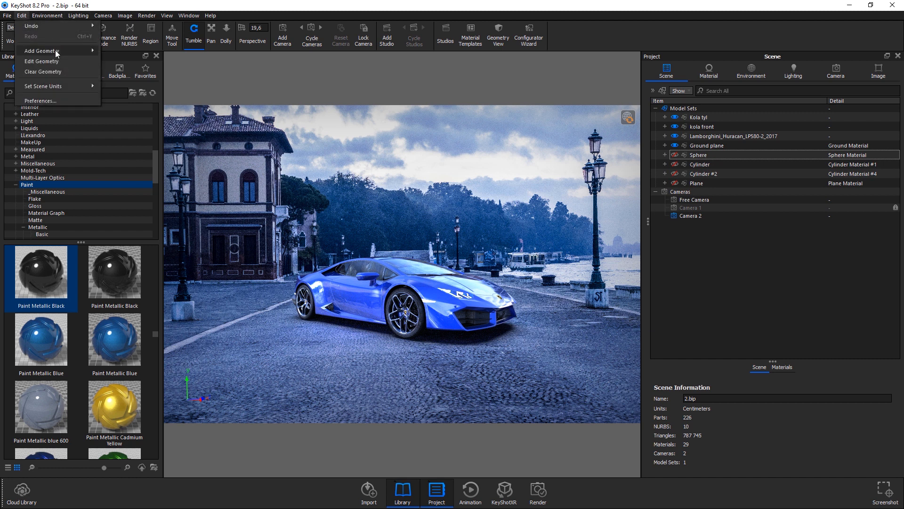
{"action": "mouse_move", "coordinate": [55, 50]}
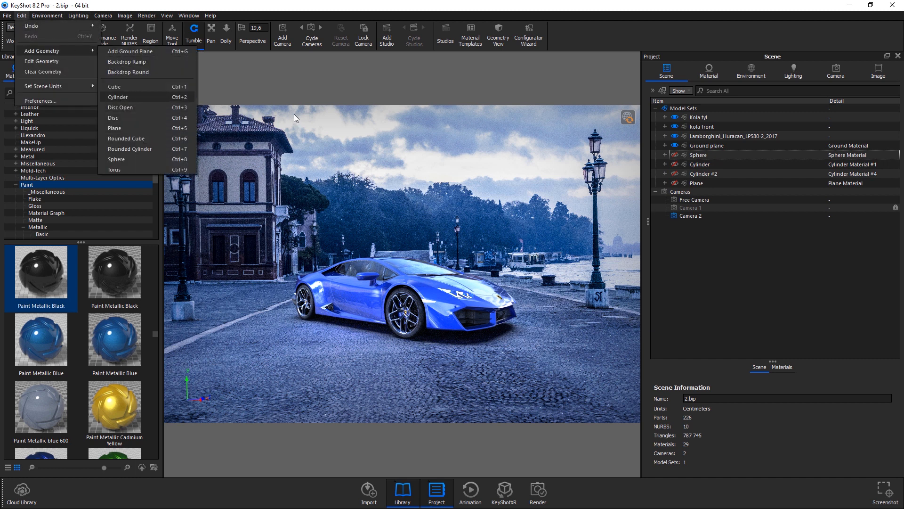
{"action": "left_click", "coordinate": [674, 163]}
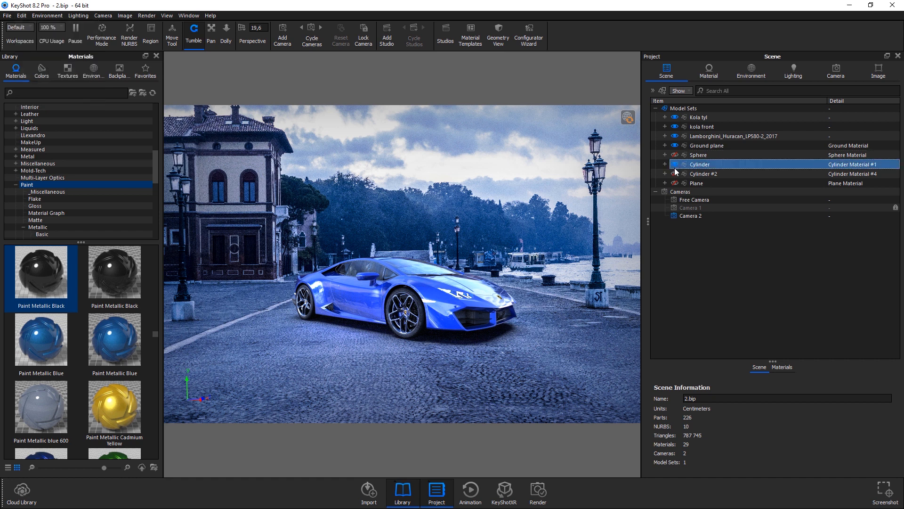
{"action": "left_click", "coordinate": [675, 172]}
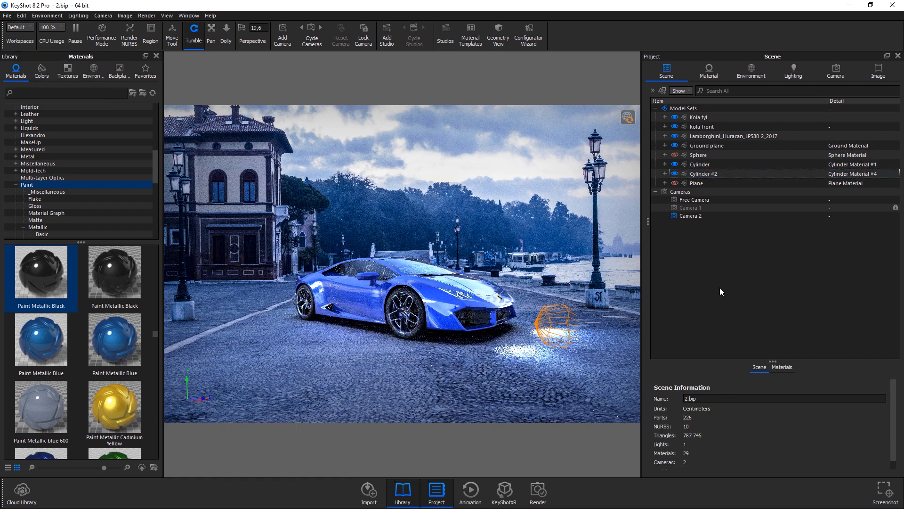
Step: Open the material of the cylinder inside Cylinder #2 and examine its IES light properties
{"action": "left_click", "coordinate": [708, 174]}
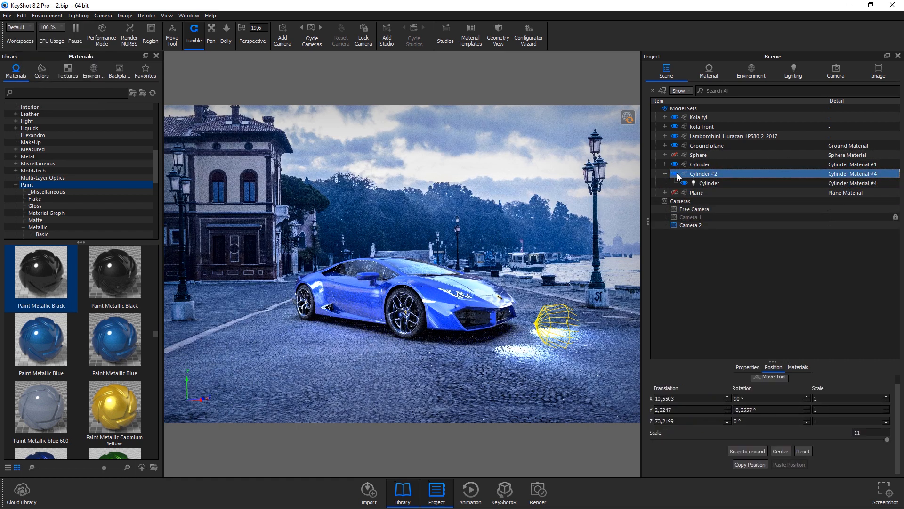
{"action": "double_click", "coordinate": [726, 183]}
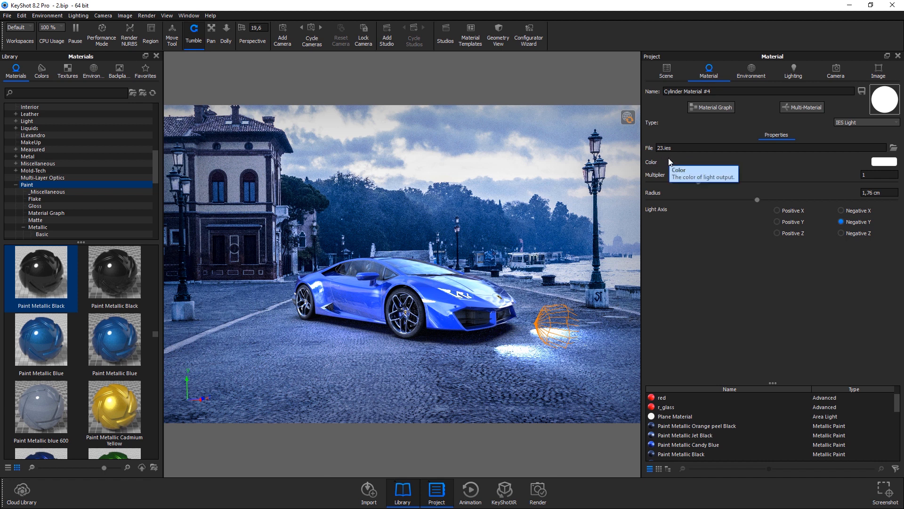
{"action": "mouse_move", "coordinate": [674, 204]}
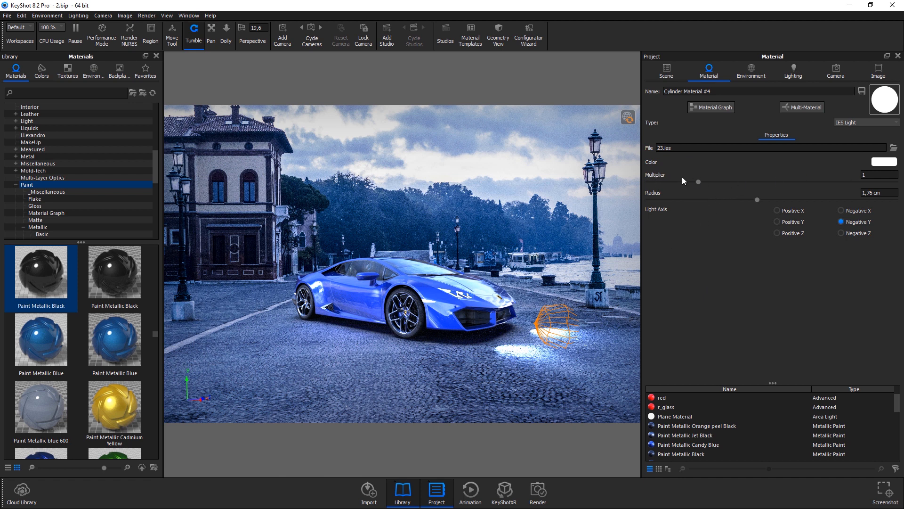
Step: Unhide the Plane model and open its area light material to review the color, power and visibility options
{"action": "left_click", "coordinate": [665, 71]}
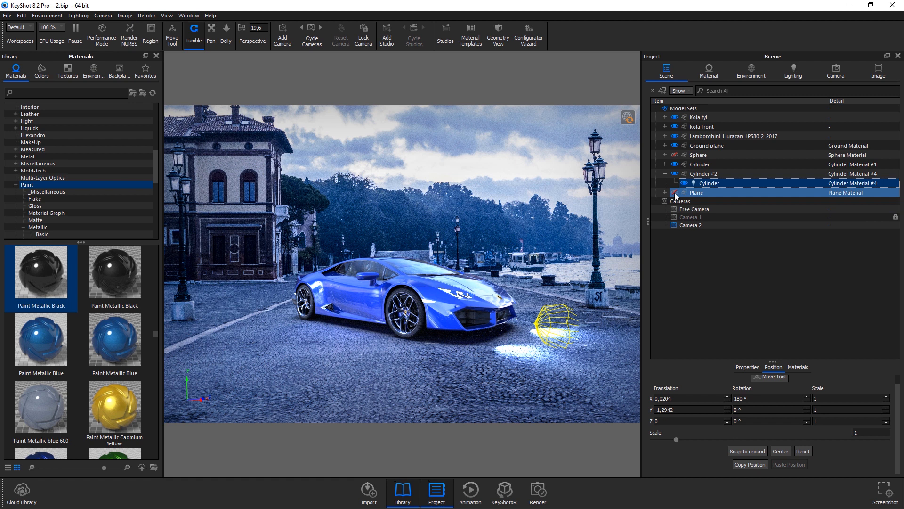
{"action": "left_click", "coordinate": [674, 193]}
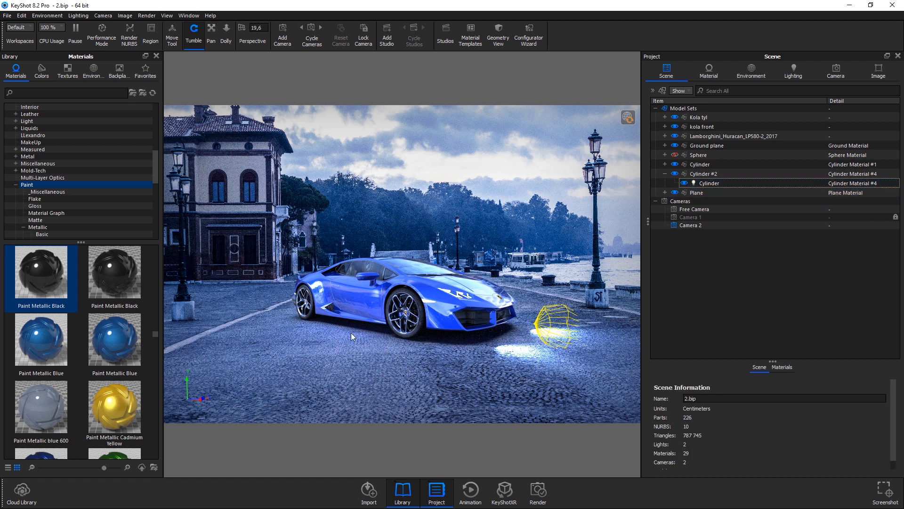
{"action": "left_click", "coordinate": [705, 193]}
{"action": "double_click", "coordinate": [714, 199]}
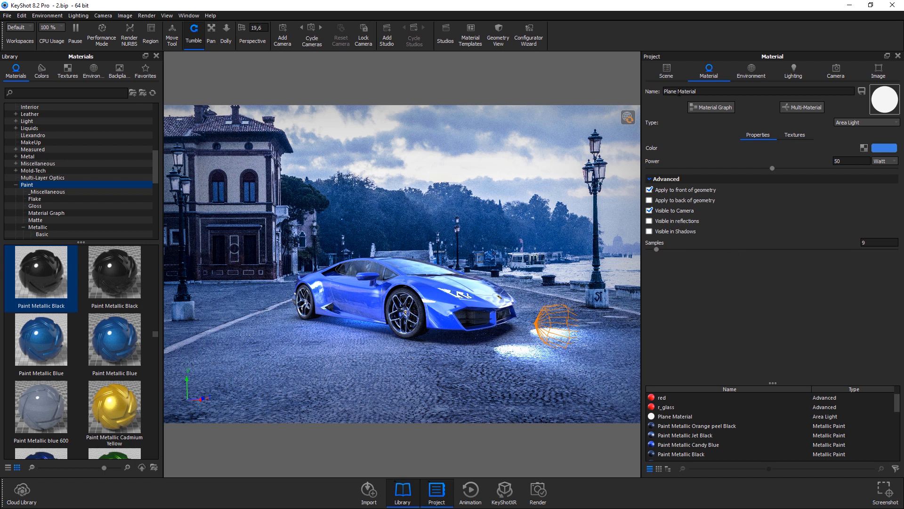
{"action": "left_click", "coordinate": [666, 70]}
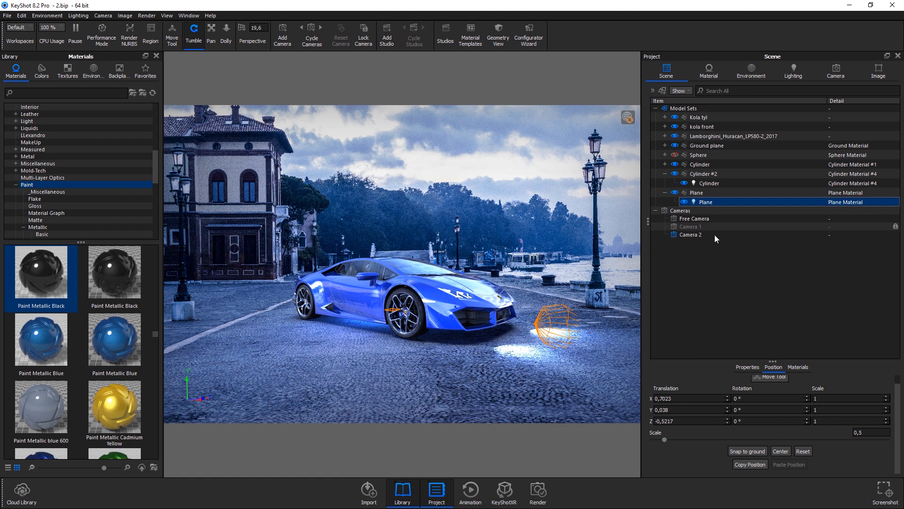
{"action": "left_click", "coordinate": [703, 74]}
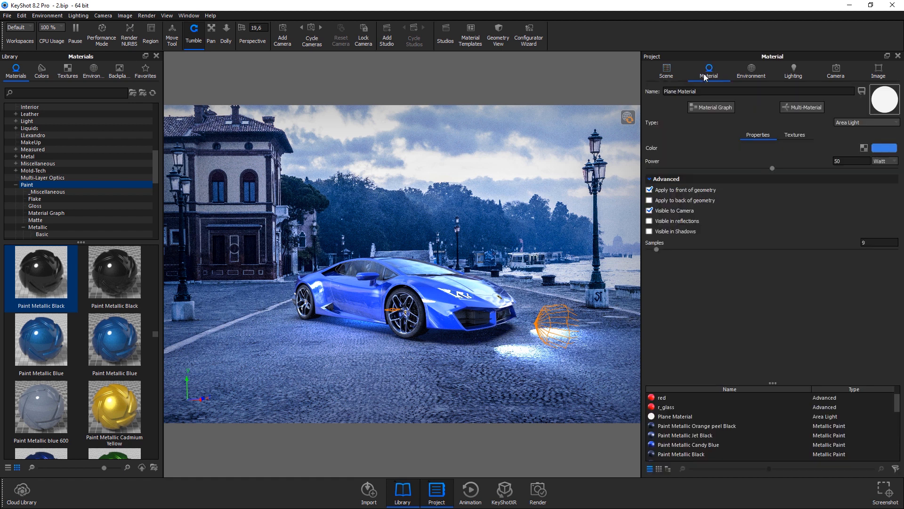
Step: Examine the HDRI image pin DSC07135arw_1 #1, including its size, color, blend mode, falloff and transform settings
{"action": "left_click", "coordinate": [670, 71]}
{"action": "left_click", "coordinate": [709, 72]}
{"action": "left_click", "coordinate": [752, 72]}
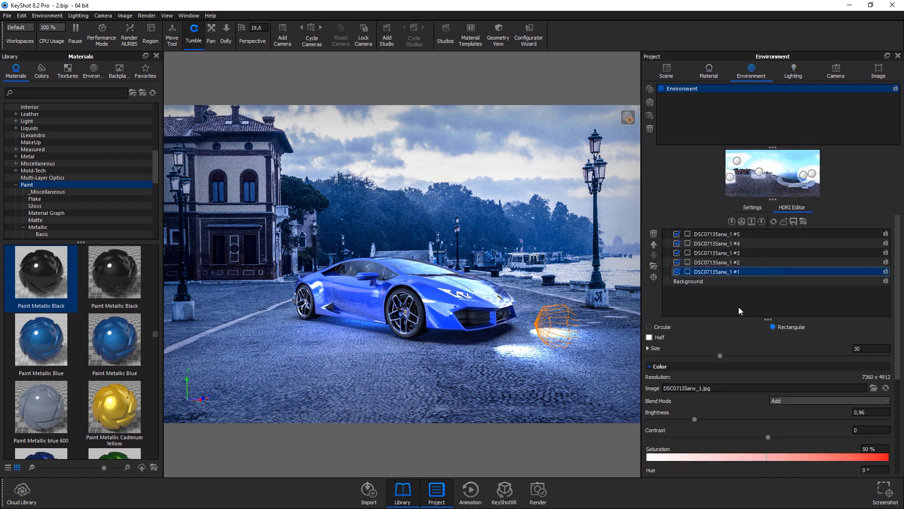
{"action": "scroll", "coordinate": [738, 310], "scroll_direction": "down", "scroll_amount": 3}
{"action": "scroll", "coordinate": [691, 306], "scroll_direction": "up", "scroll_amount": 1}
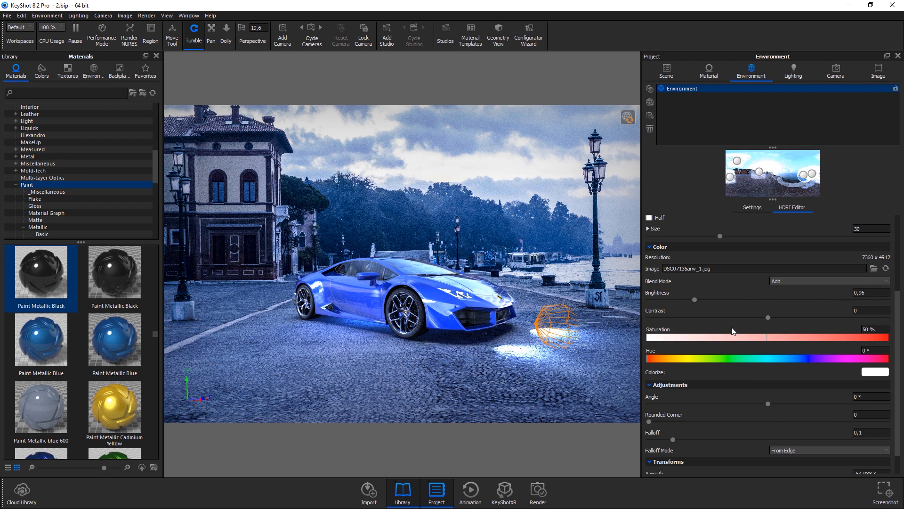
{"action": "scroll", "coordinate": [818, 307], "scroll_direction": "down", "scroll_amount": 1}
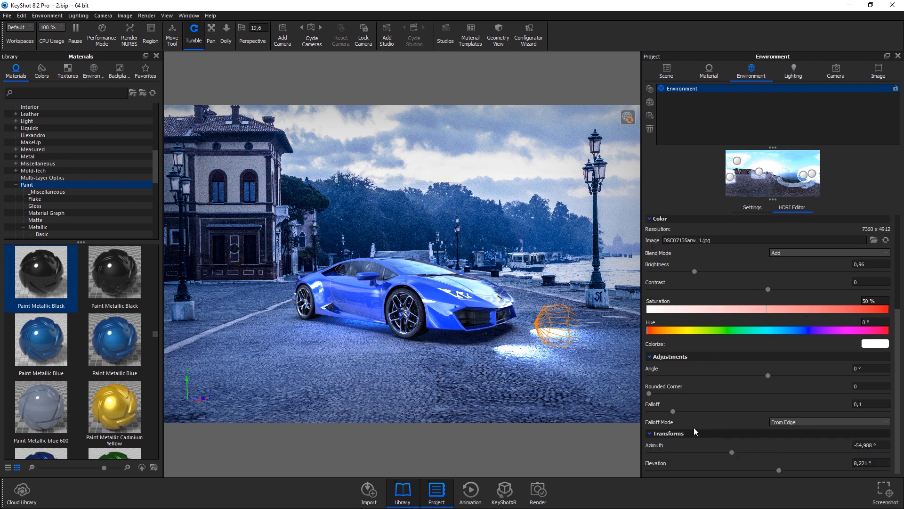
{"action": "scroll", "coordinate": [676, 407], "scroll_direction": "up", "scroll_amount": 2}
Step: Review the scene's lighting settings, the Camera 2 position and lens settings, and the image style's exposure, bloom and vignette adjustments
{"action": "left_click", "coordinate": [793, 71]}
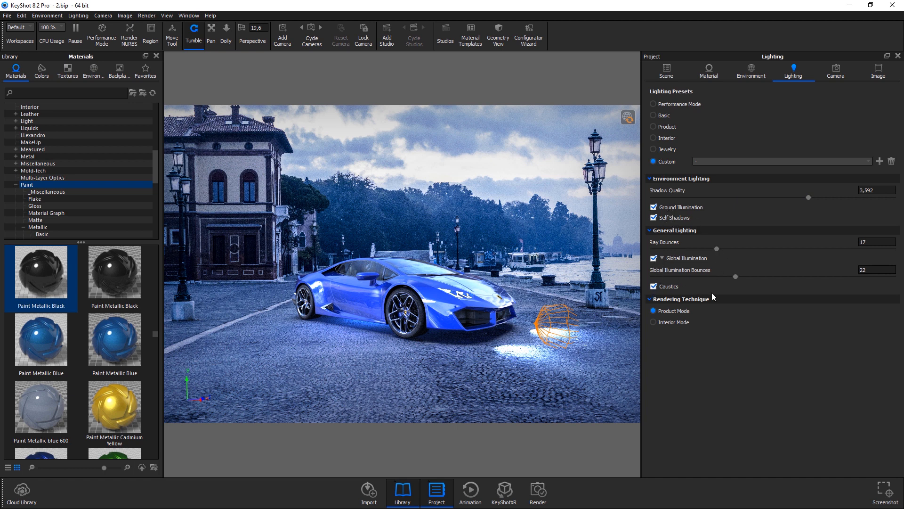
{"action": "left_click", "coordinate": [836, 71]}
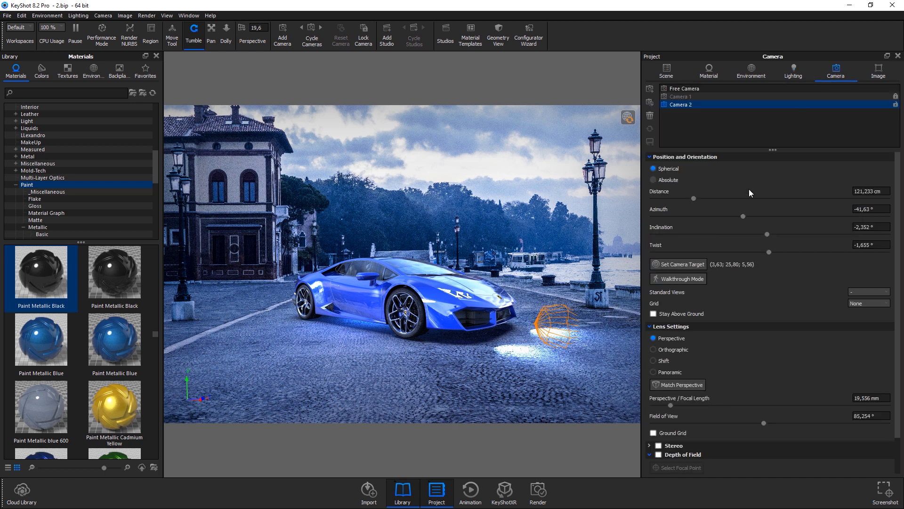
{"action": "scroll", "coordinate": [748, 282], "scroll_direction": "down", "scroll_amount": 2}
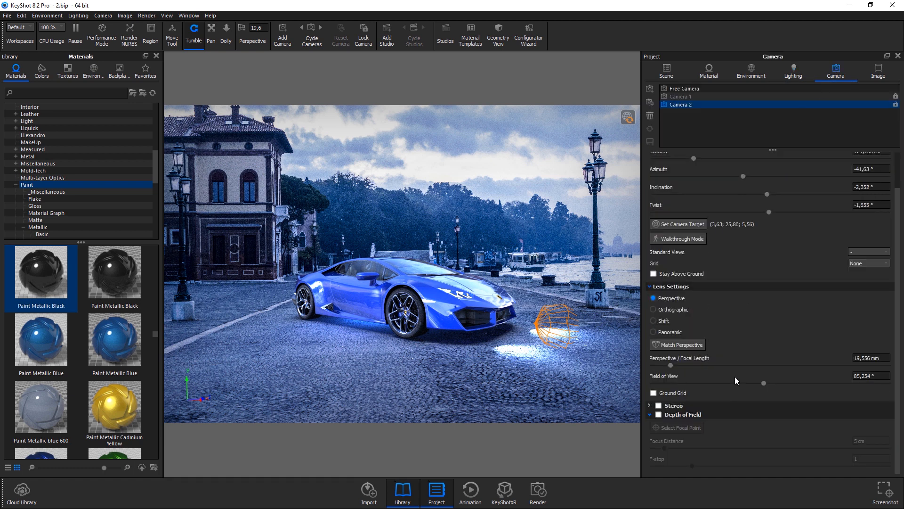
{"action": "scroll", "coordinate": [841, 162], "scroll_direction": "up", "scroll_amount": 1}
{"action": "left_click", "coordinate": [877, 73]}
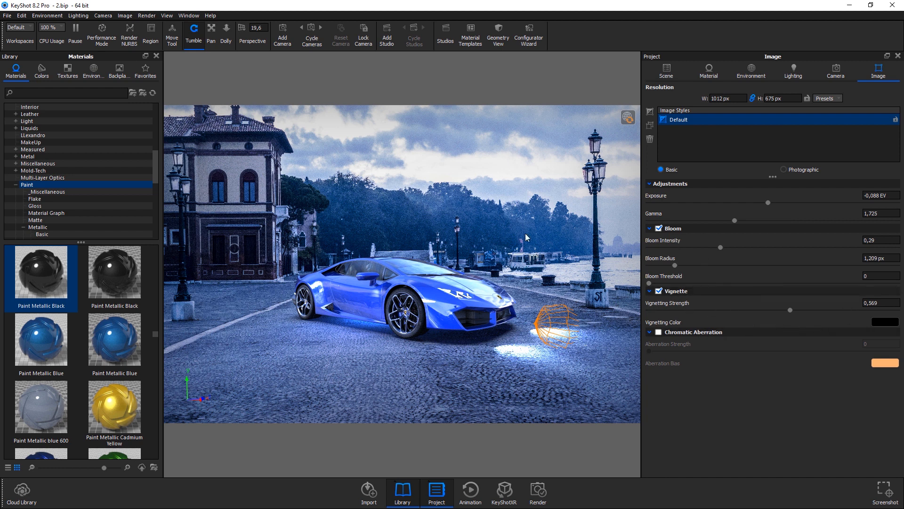
{"action": "left_click", "coordinate": [666, 71]}
Step: Switch to Photoshop, review the available Nik Collection filters and show the Cross Processing (CEP 4) layer over the rendered background
{"action": "left_click", "coordinate": [478, 174]}
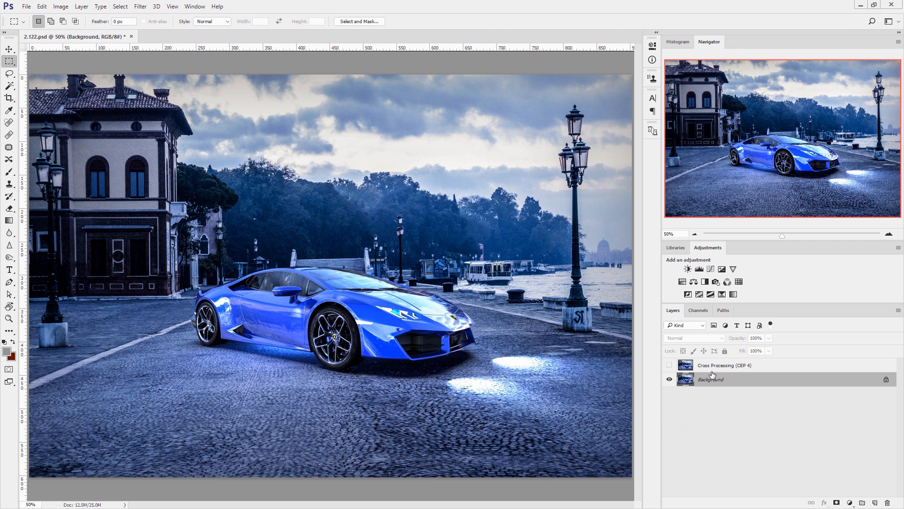
{"action": "left_click", "coordinate": [141, 7]}
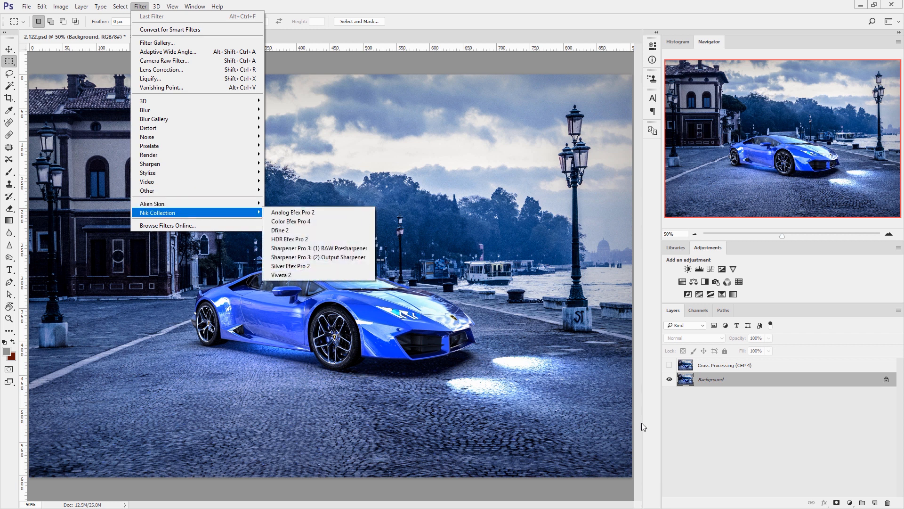
{"action": "left_click", "coordinate": [707, 432]}
{"action": "left_click", "coordinate": [669, 365]}
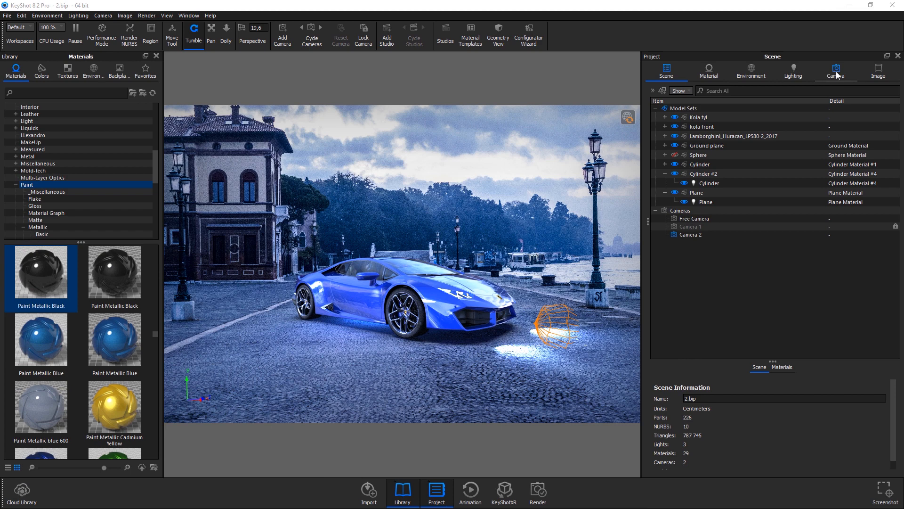
Step: Orbit around the car with the Free Camera in KeyShot to view it from another angle, and return to Camera 2
{"action": "left_click", "coordinate": [837, 73]}
{"action": "left_click", "coordinate": [689, 89]}
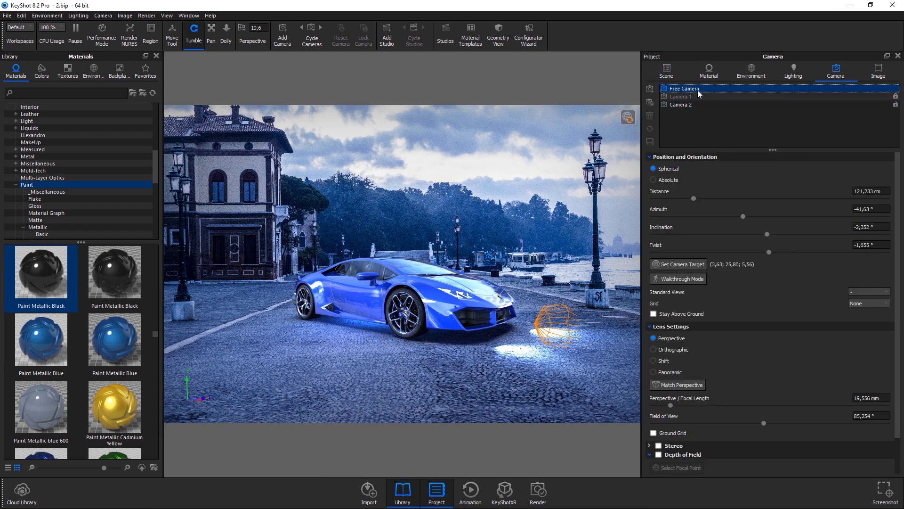
{"action": "left_click_drag", "start_coordinate": [434, 347], "coordinate": [299, 369]}
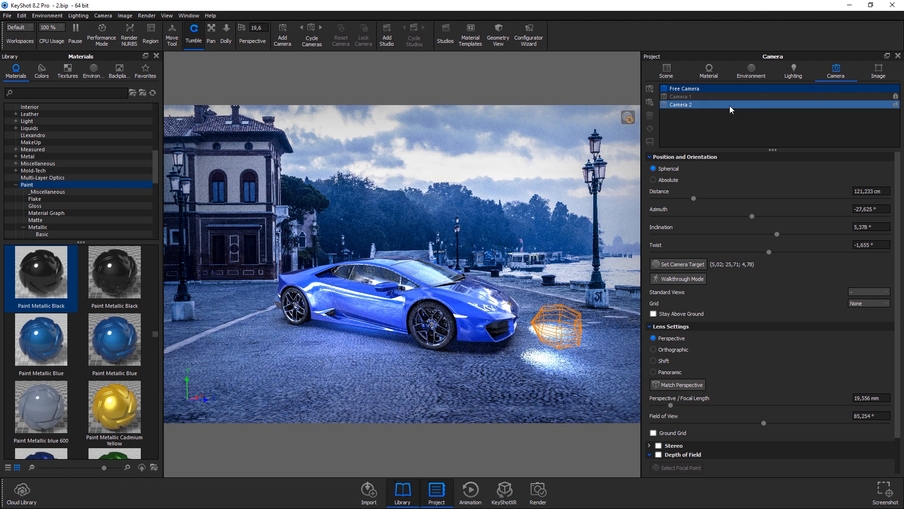
{"action": "double_click", "coordinate": [694, 104]}
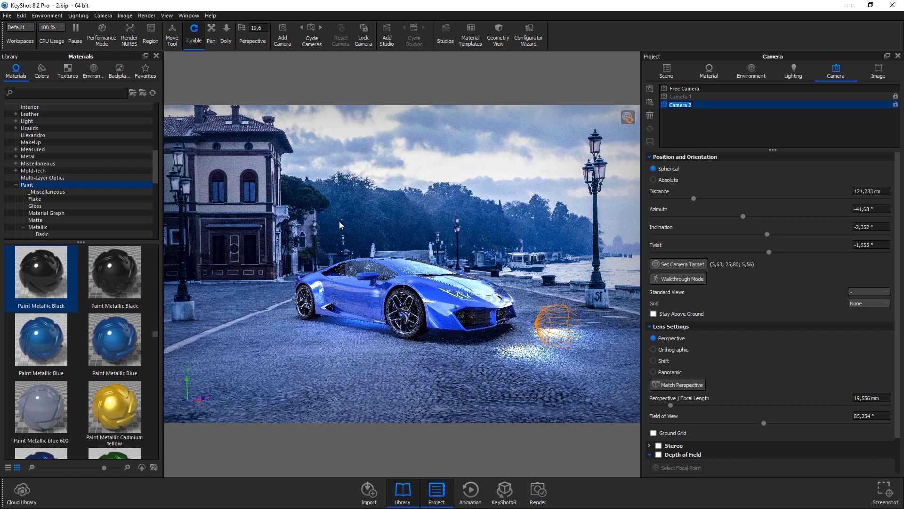
{"action": "key", "text": "Return"}
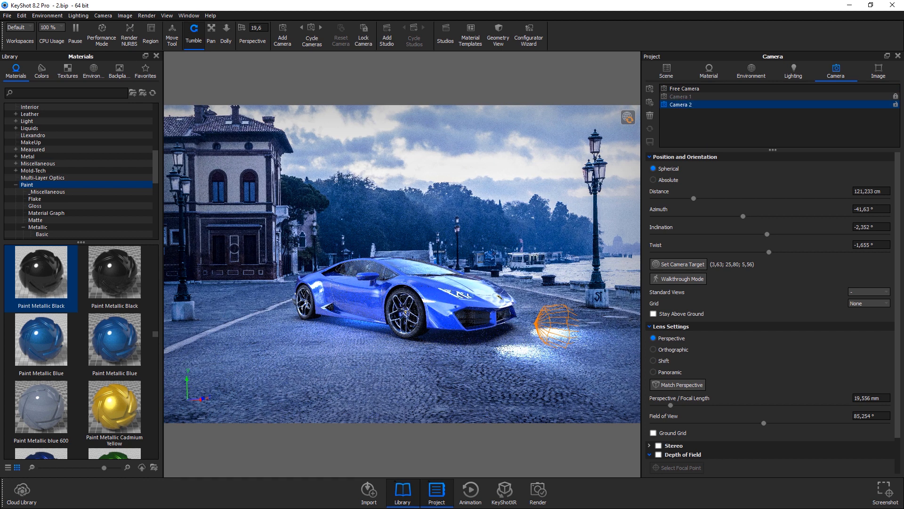